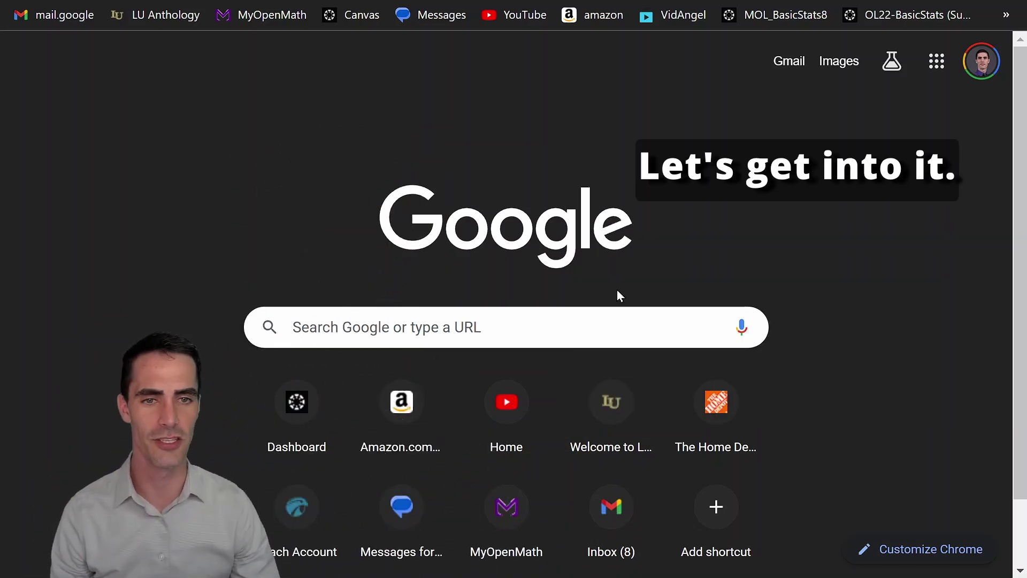
Load lindenwood.edu in Chrome by picking its address-bar suggestion after typing 'l'
left_click(451, 339)
type("linden")
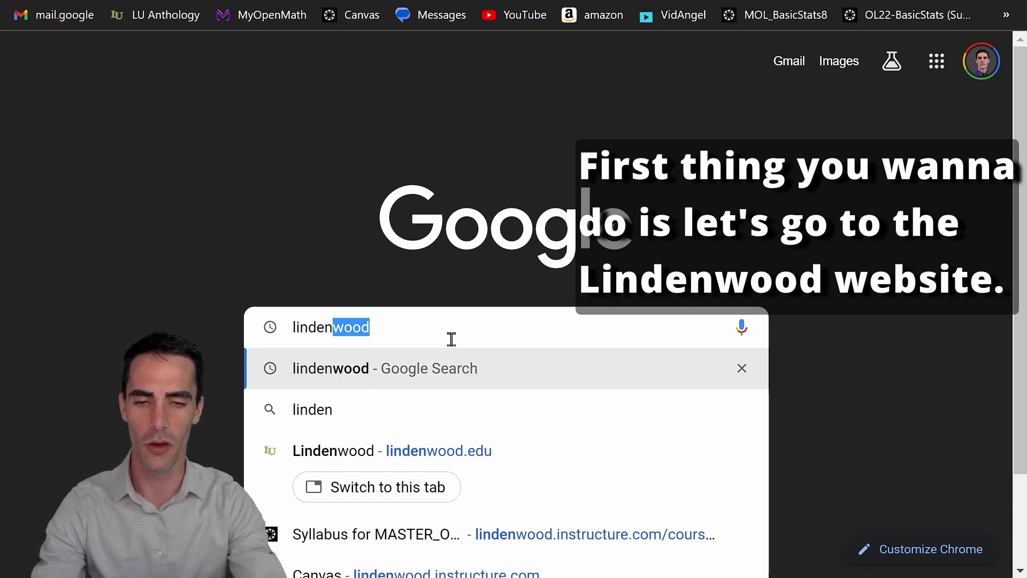
key("Down")
key("Down")
key("Return")
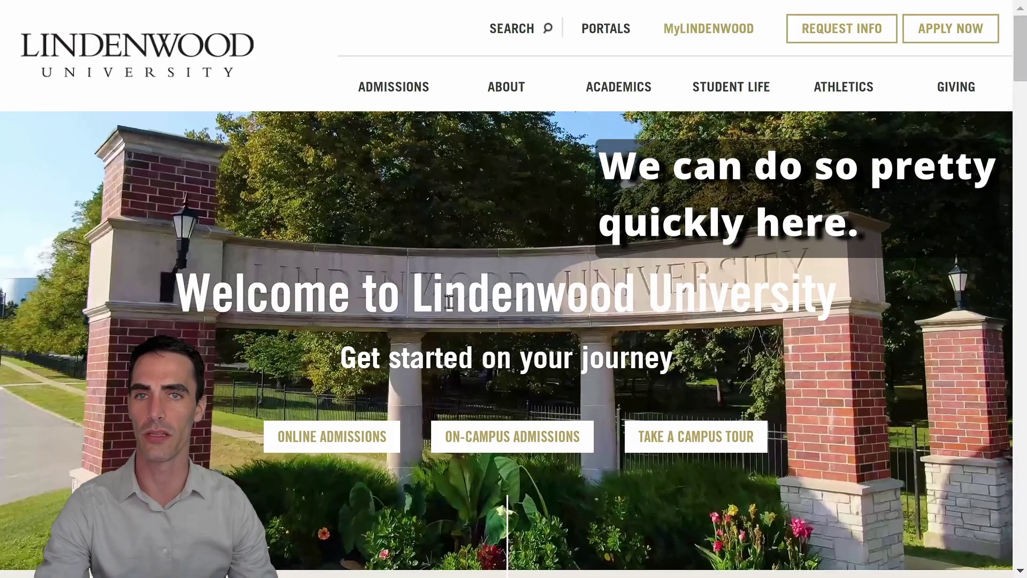
Open Portals > Office 365 on the Lindenwood site and choose Access Office 365
left_click(606, 31)
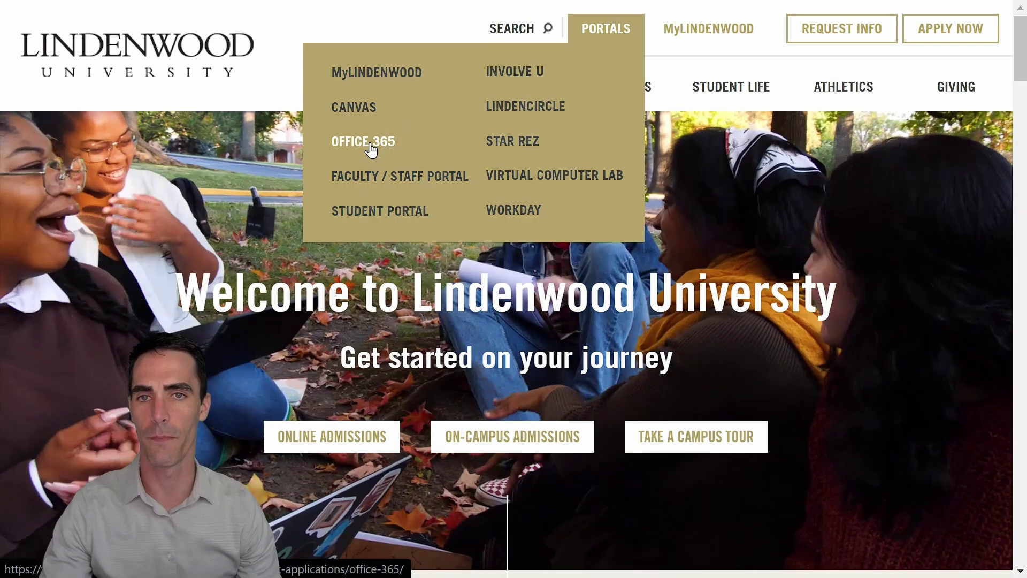
left_click(371, 149)
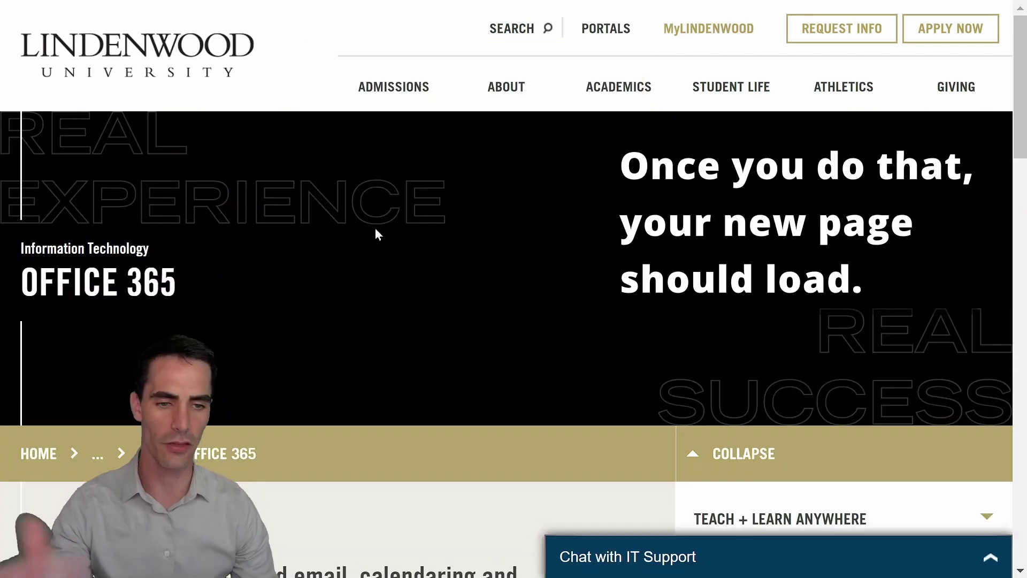
scroll(374, 256, "down", 5)
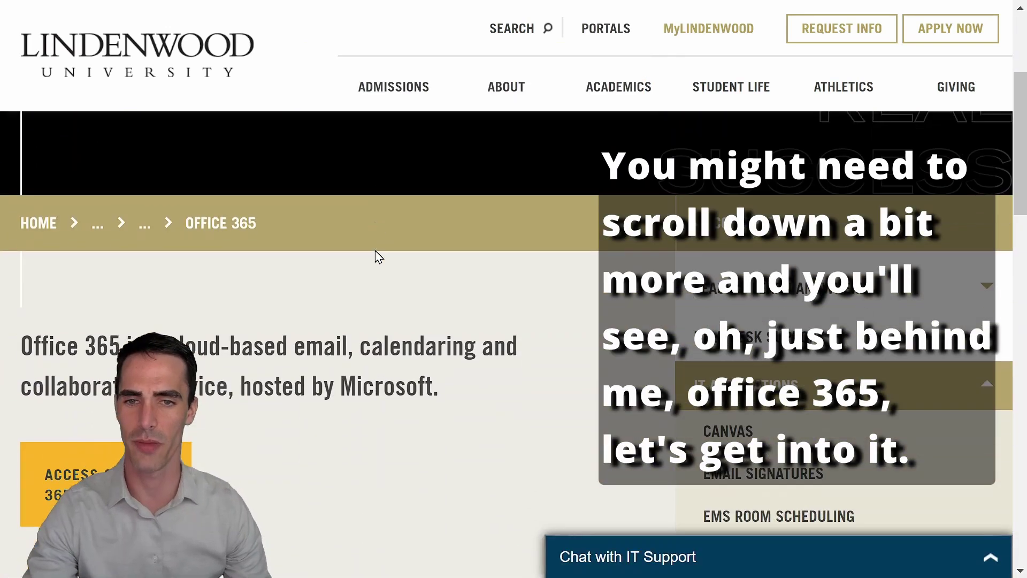
scroll(123, 433, "down", 2)
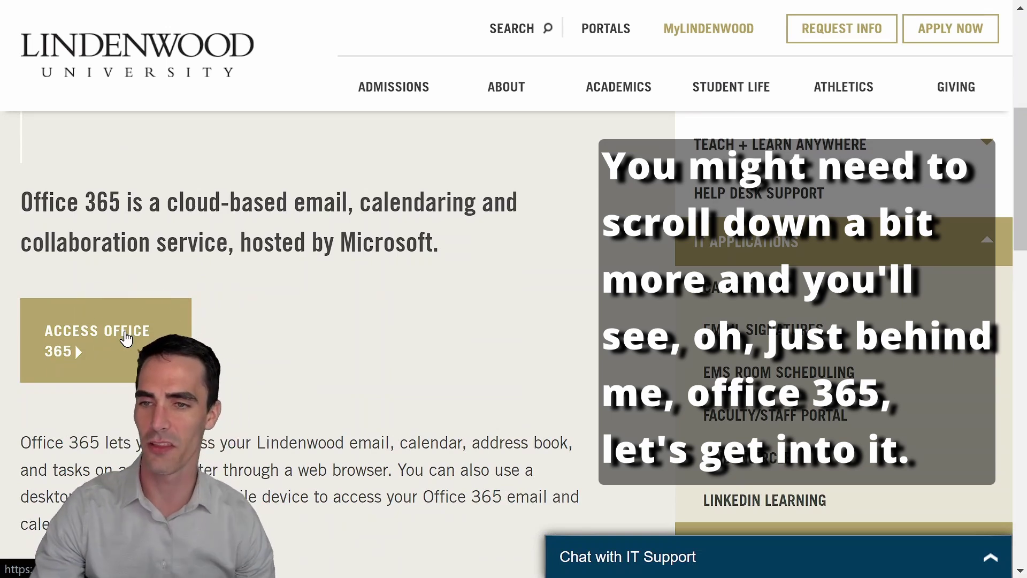
left_click(135, 351)
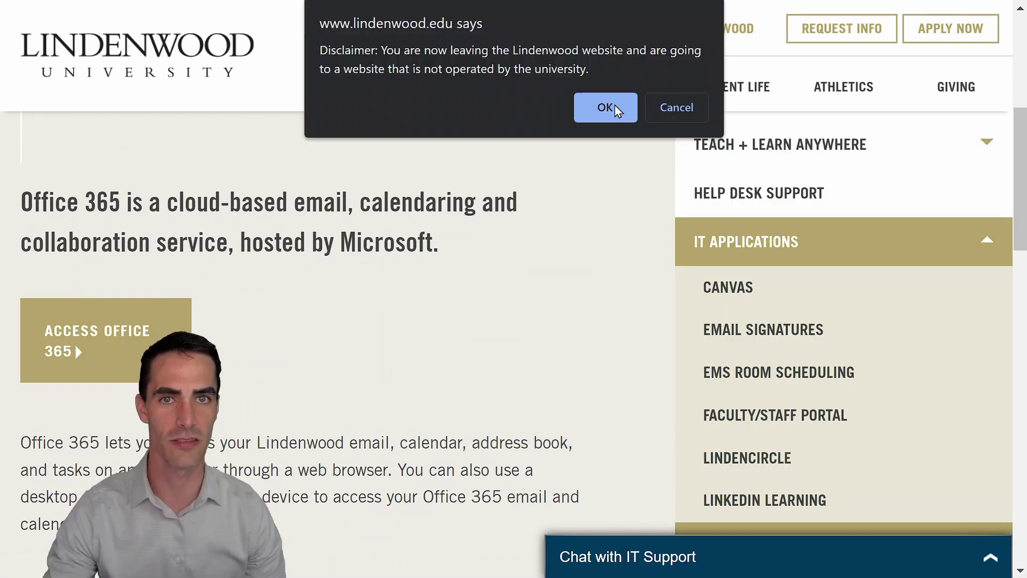
Accept the leaving-site disclaimer and sign in with the university account and its password
left_click(615, 107)
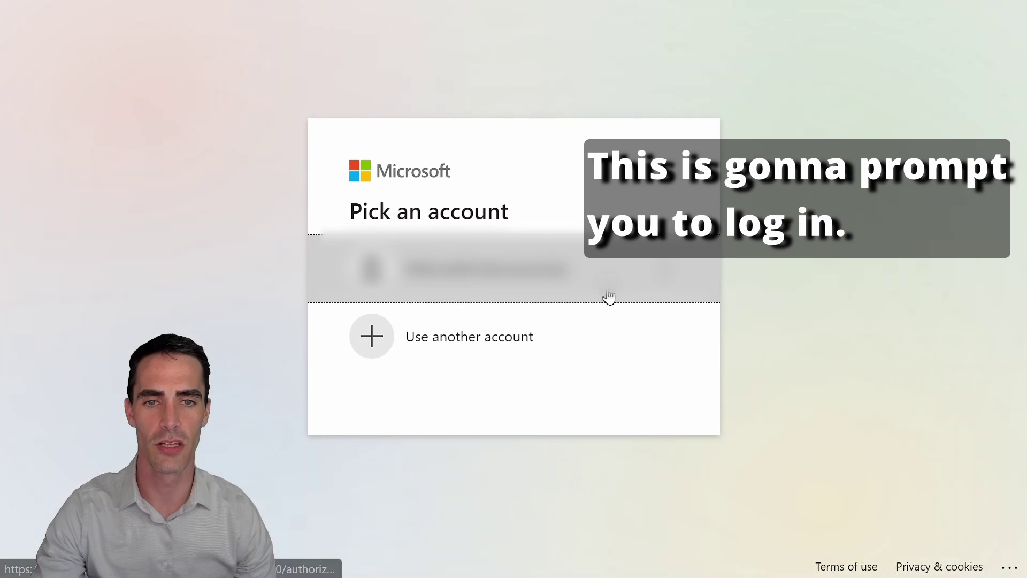
left_click(598, 288)
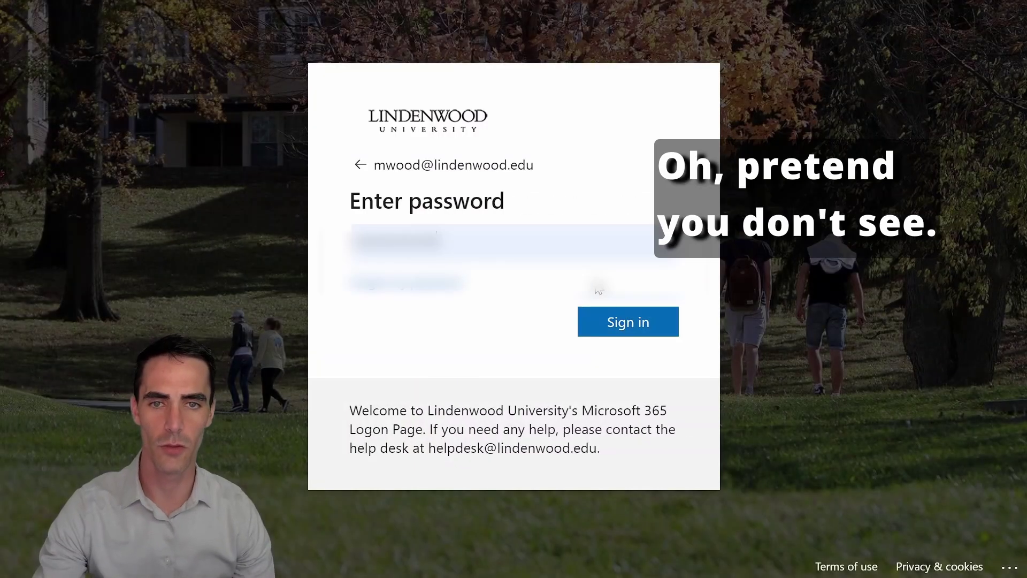
left_click(608, 332)
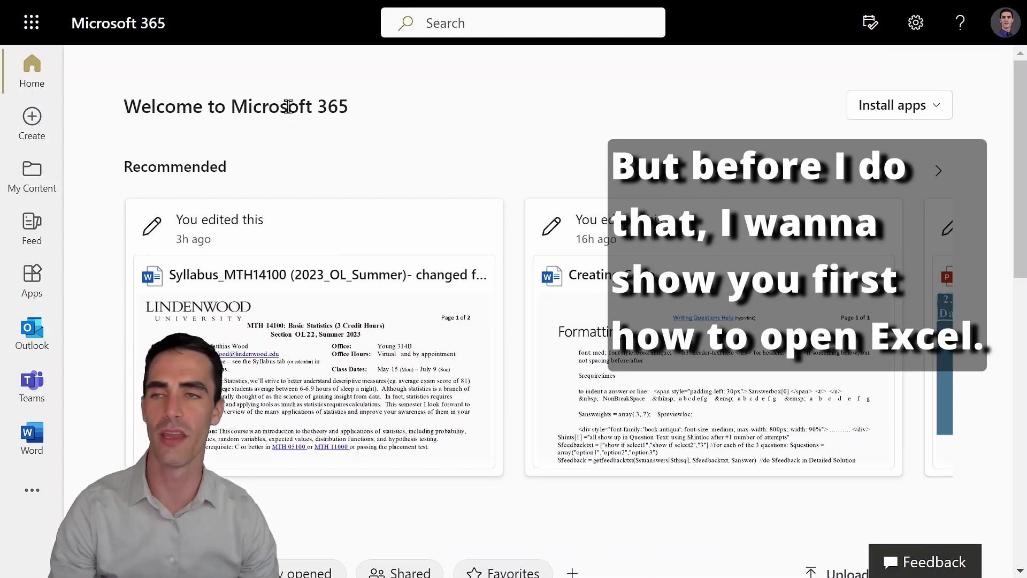
Launch Excel from the Microsoft 365 app launcher and start a blank workbook, Book1
left_click(39, 25)
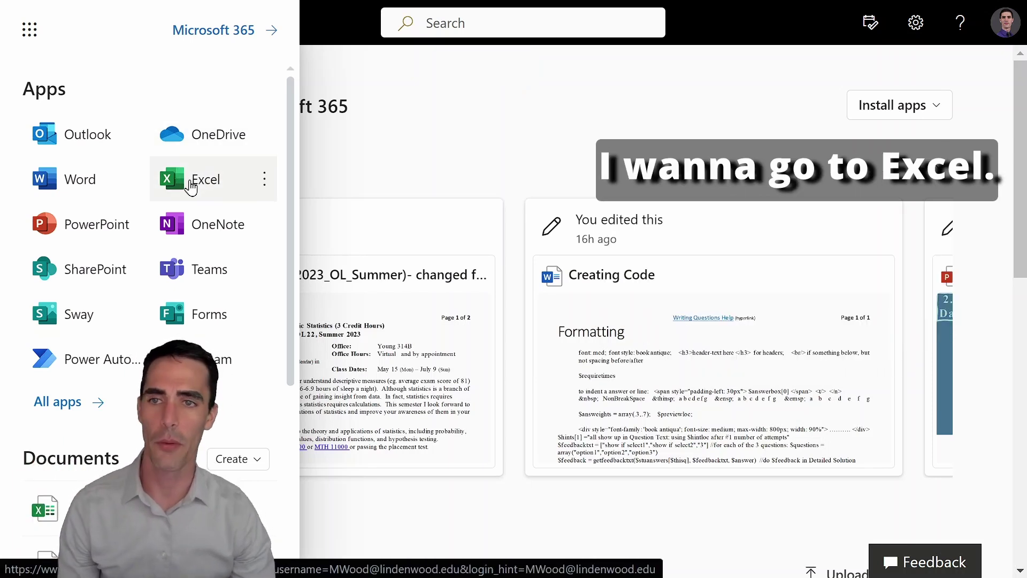
left_click(185, 187)
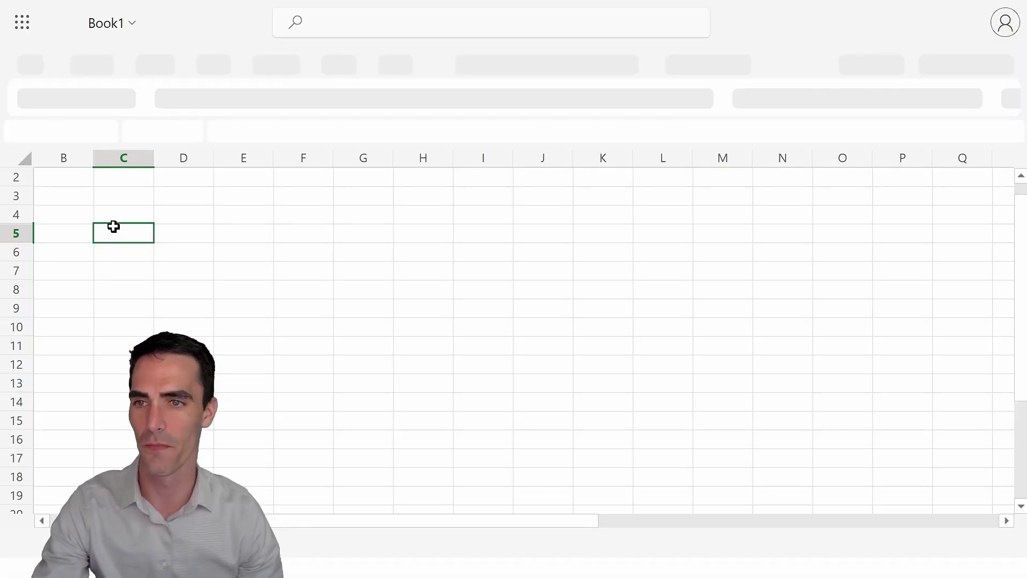
Enter 15+7 as plain text in cell D5
left_click(115, 219)
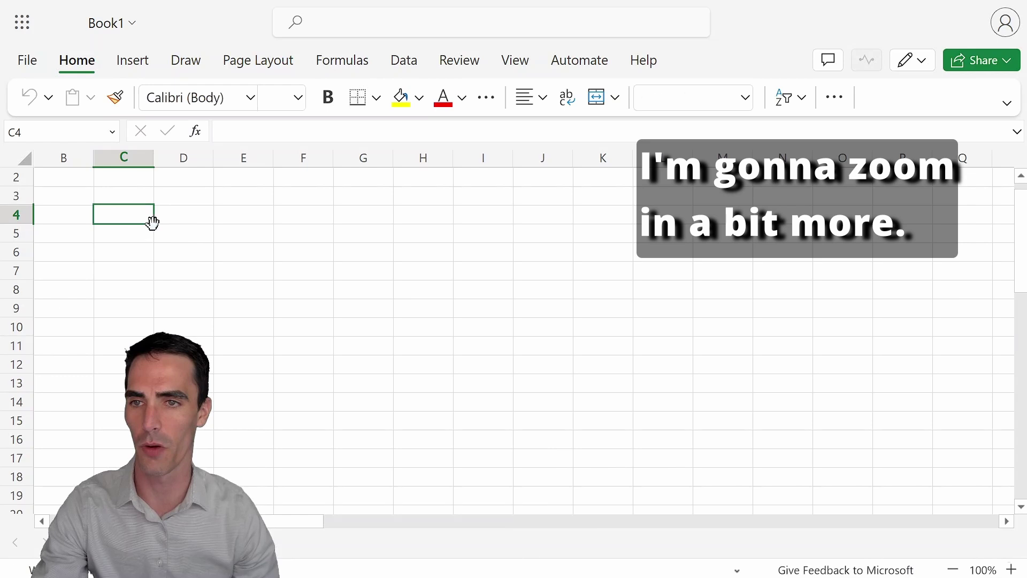
scroll(153, 222, "up", 8)
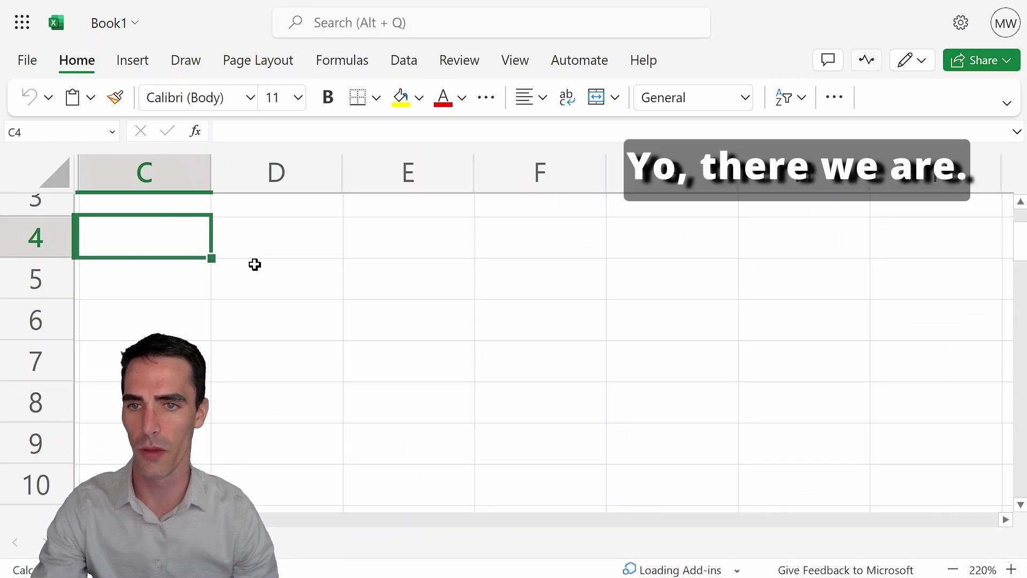
left_click(256, 269)
type("15+7")
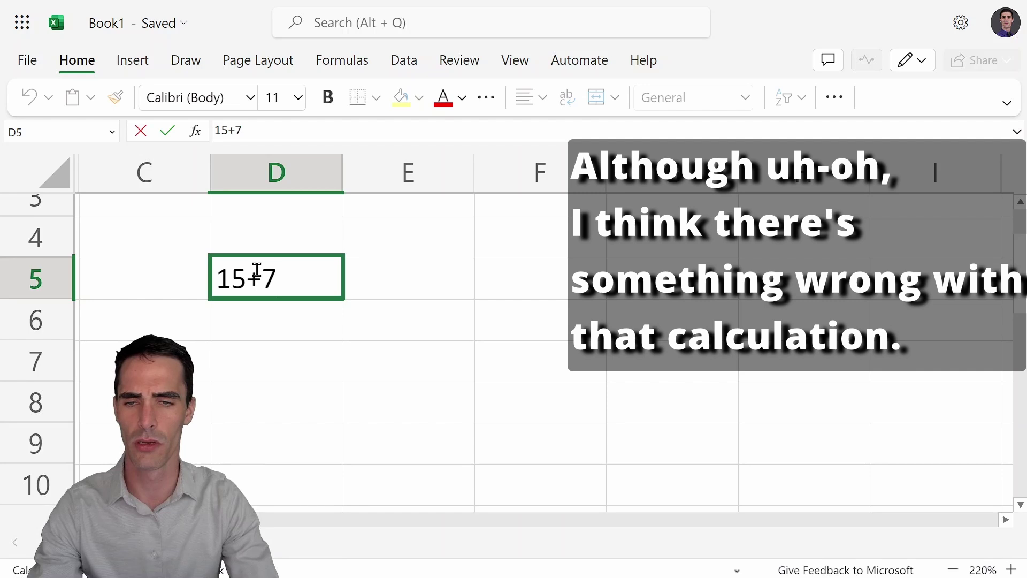
key("Return")
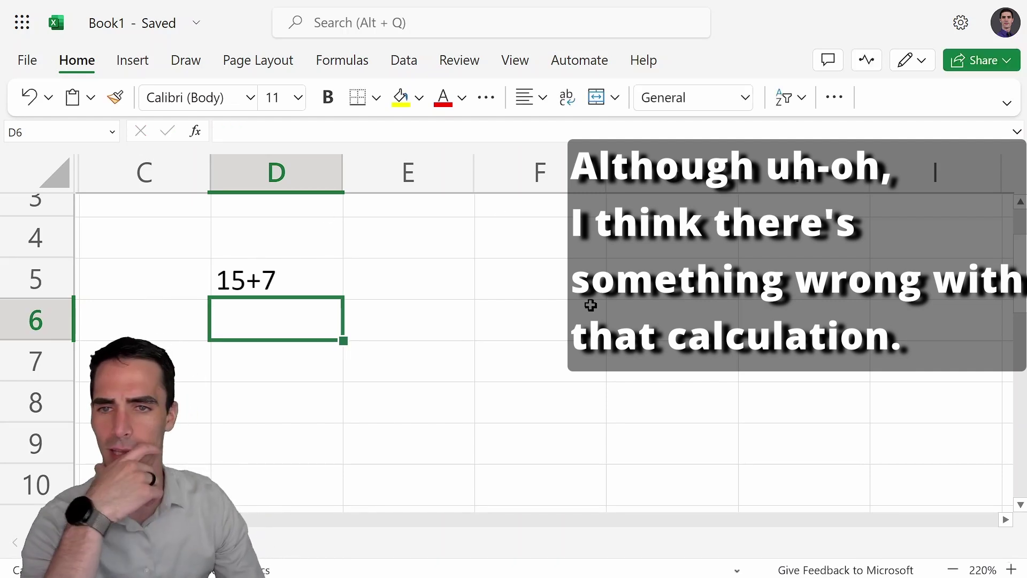
Enter the formula =15+7 in D6 so it displays 22
type("=15+7")
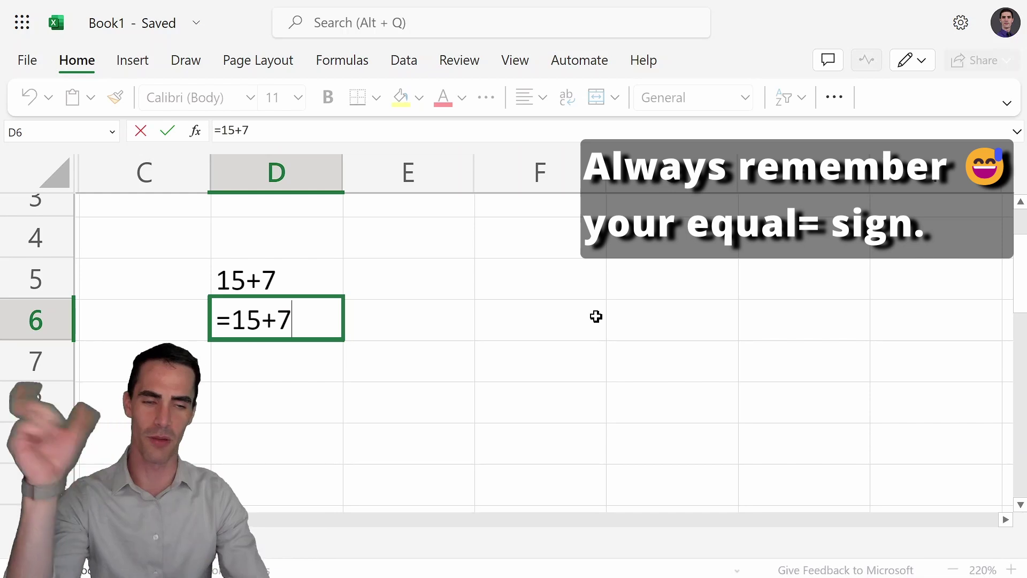
key("Return")
key("Up")
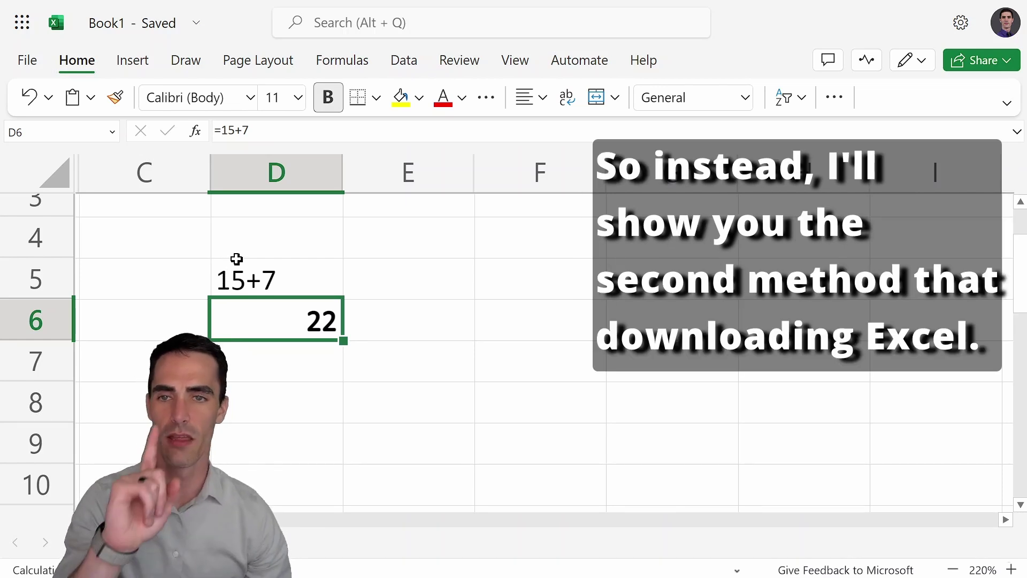
Go to the Microsoft 365 home page and open Install apps > Other install options
left_click(22, 31)
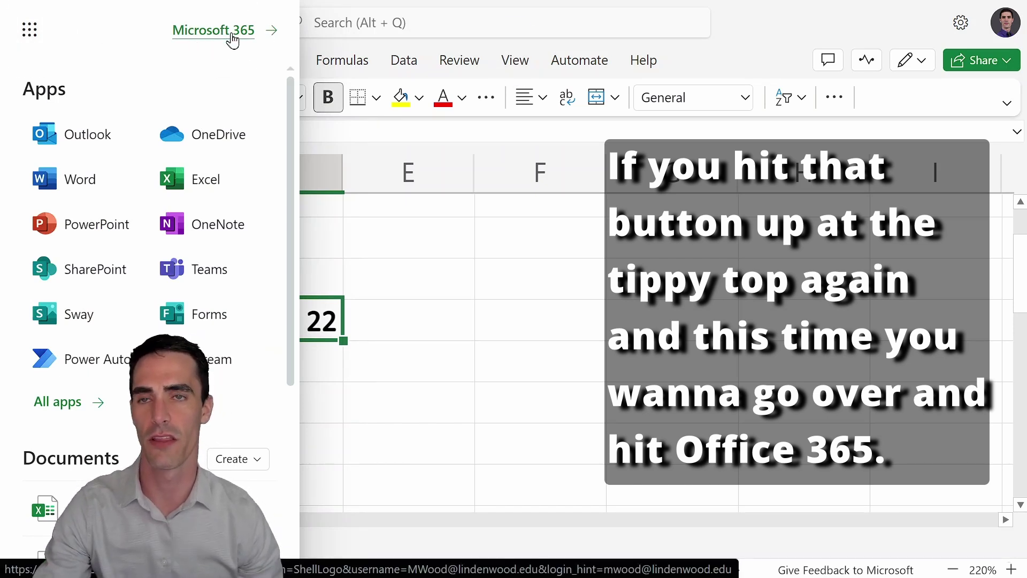
left_click(232, 32)
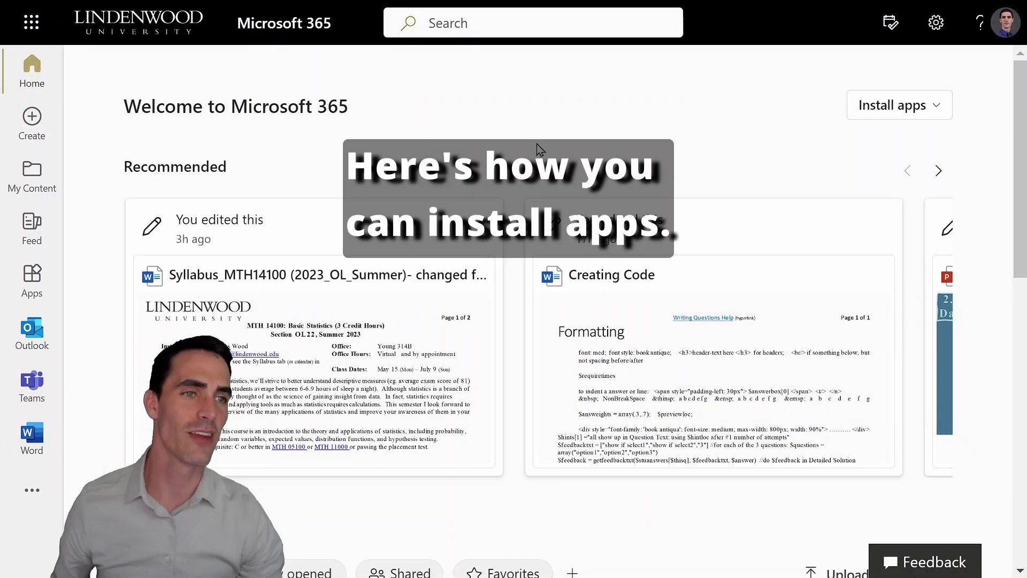
left_click(903, 114)
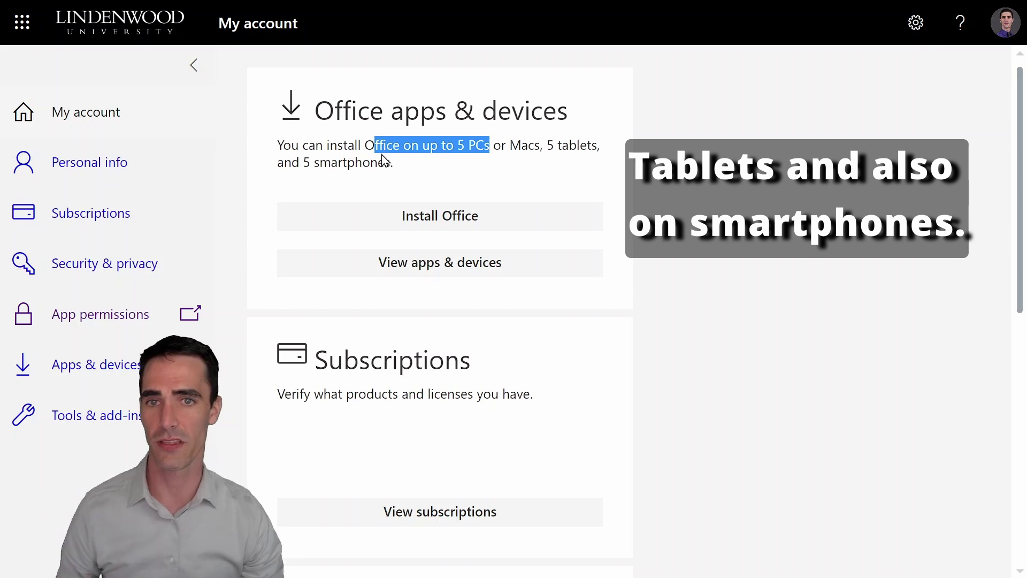
Download the Office installer, dismiss the bookmark dialog, and run OfficeSetup (1).exe
left_click_drag(393, 162, 304, 161)
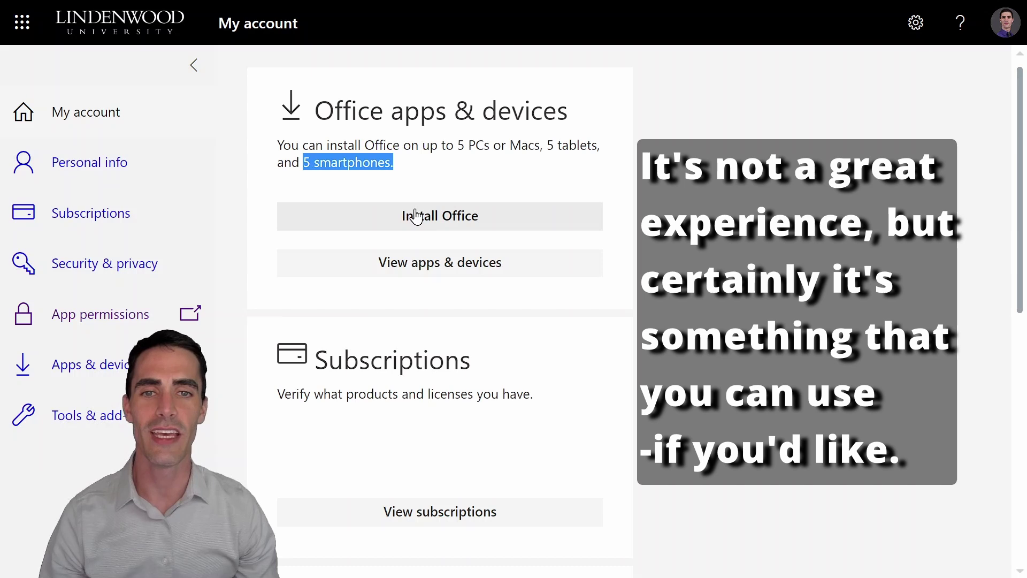
left_click(500, 220)
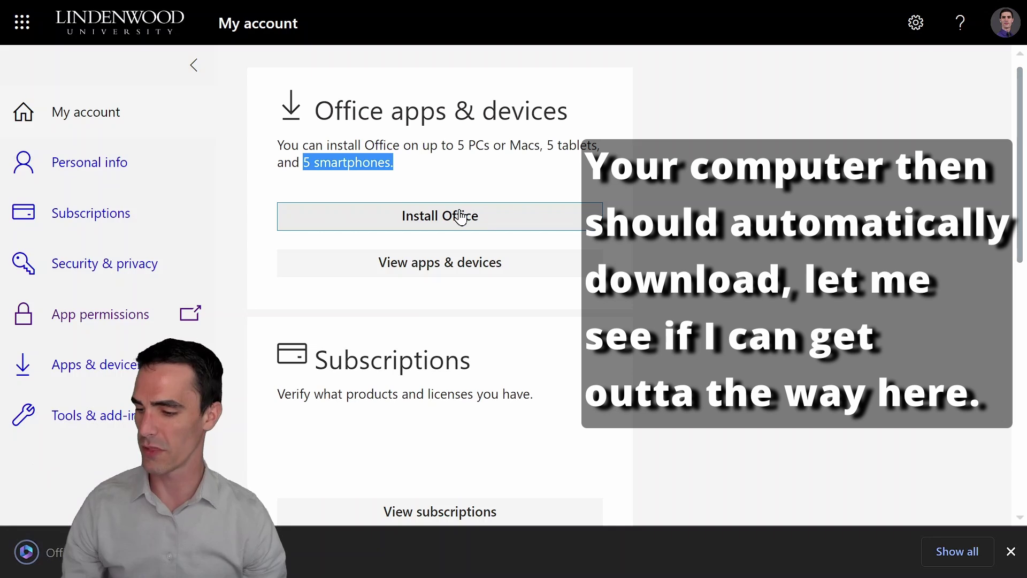
key("ctrl+shift+d")
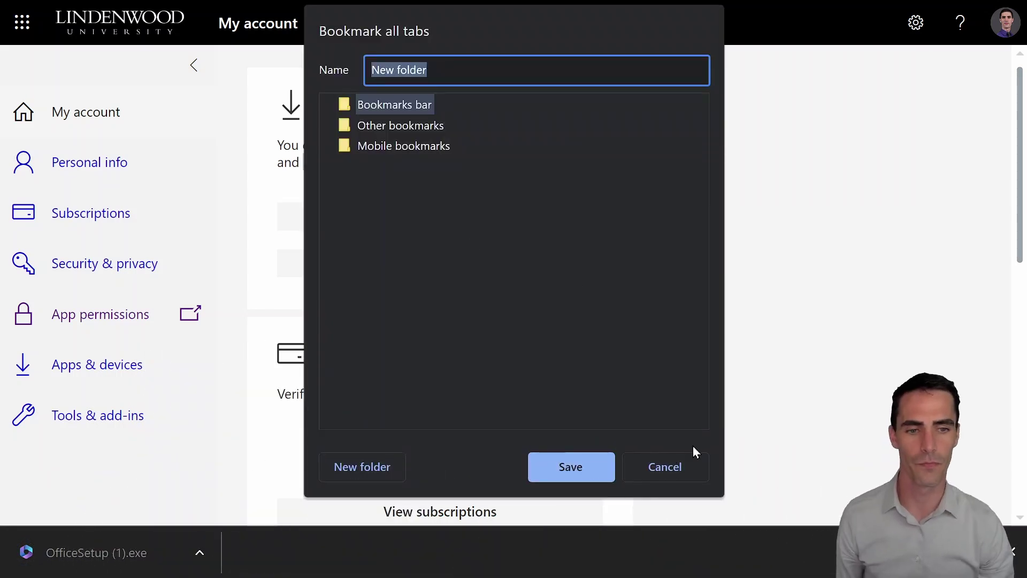
left_click(687, 458)
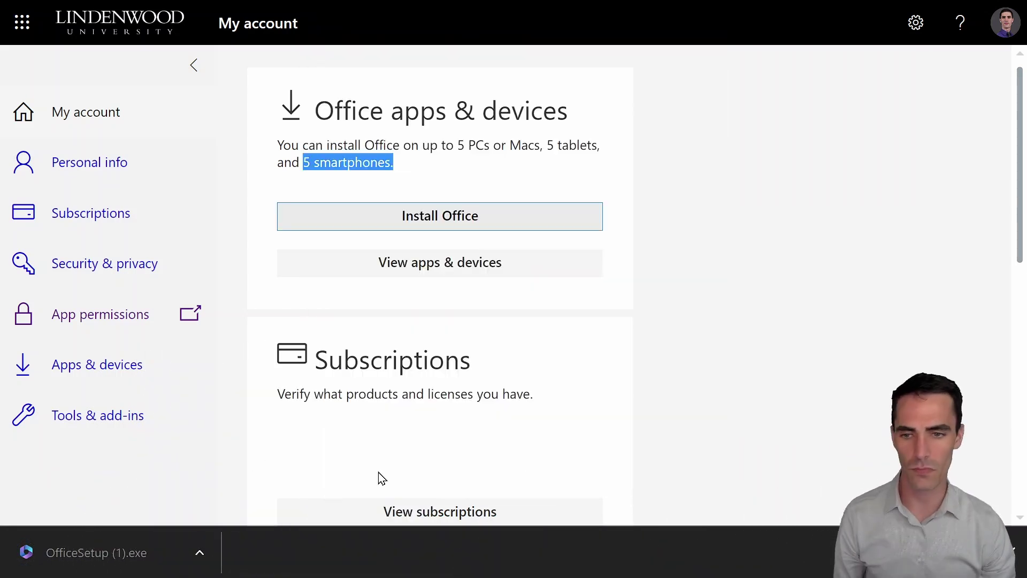
left_click(118, 556)
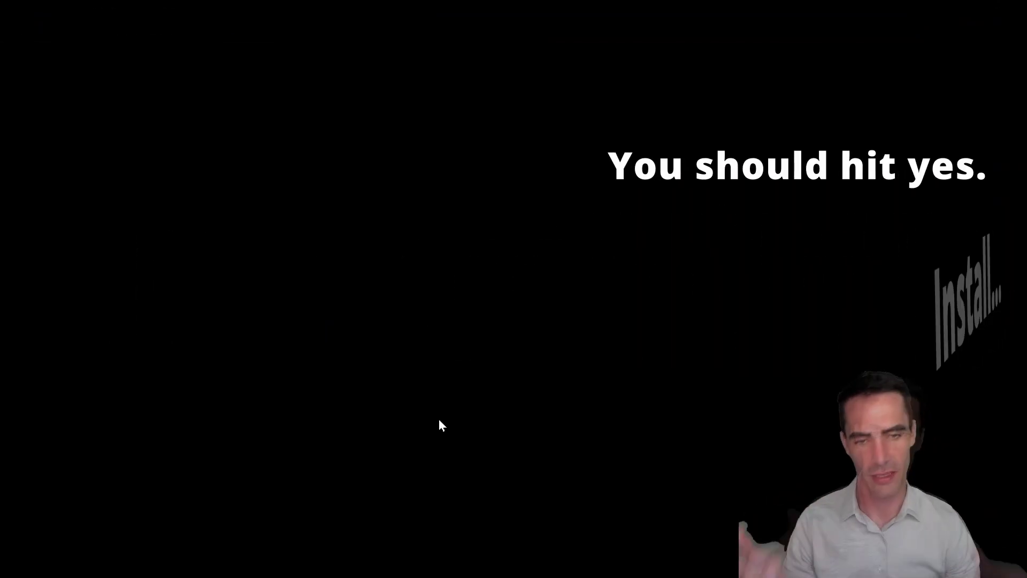
Approve the User Account Control prompt so the Office installer runs
left_click(439, 425)
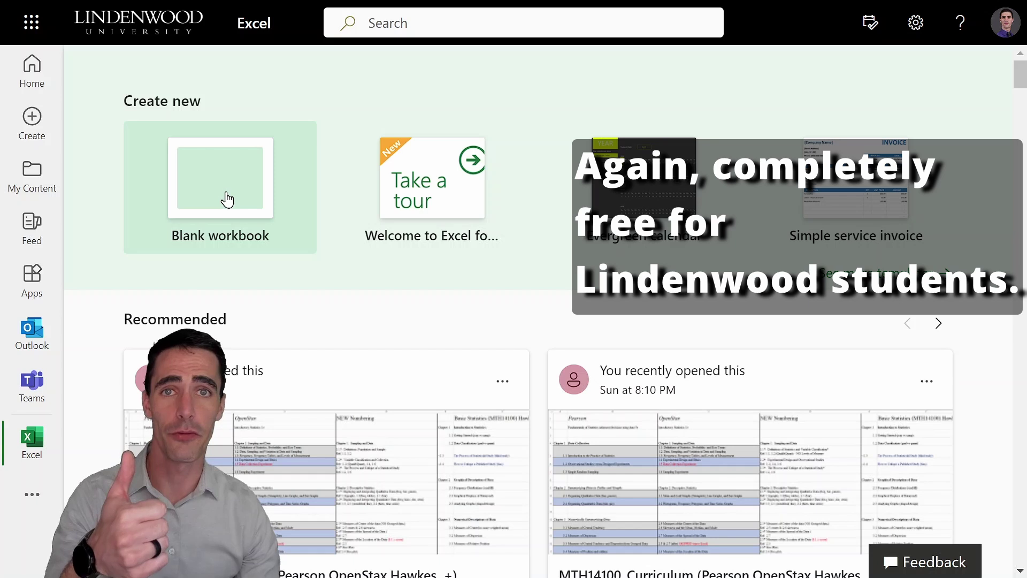
left_click(29, 23)
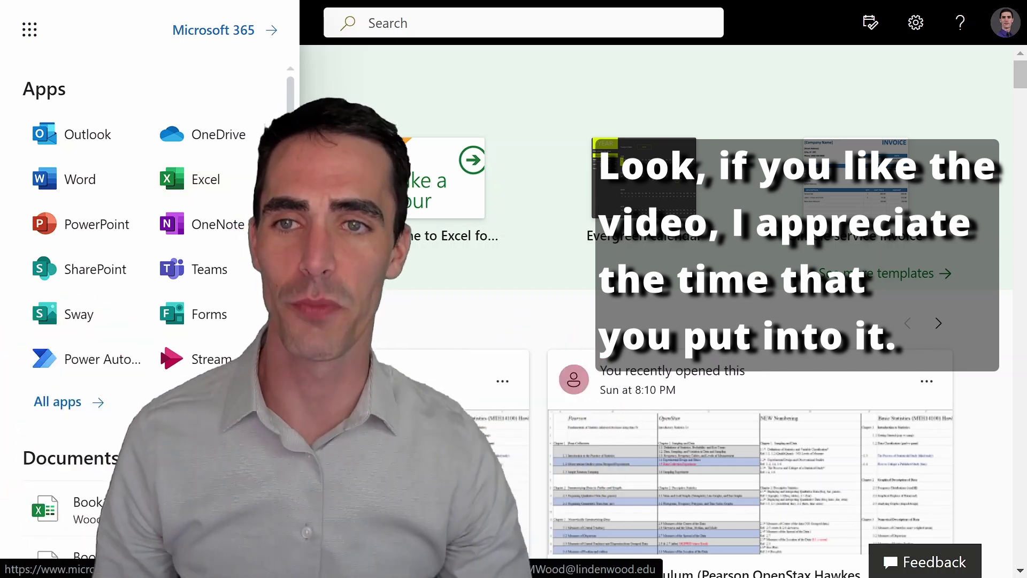
left_click(407, 74)
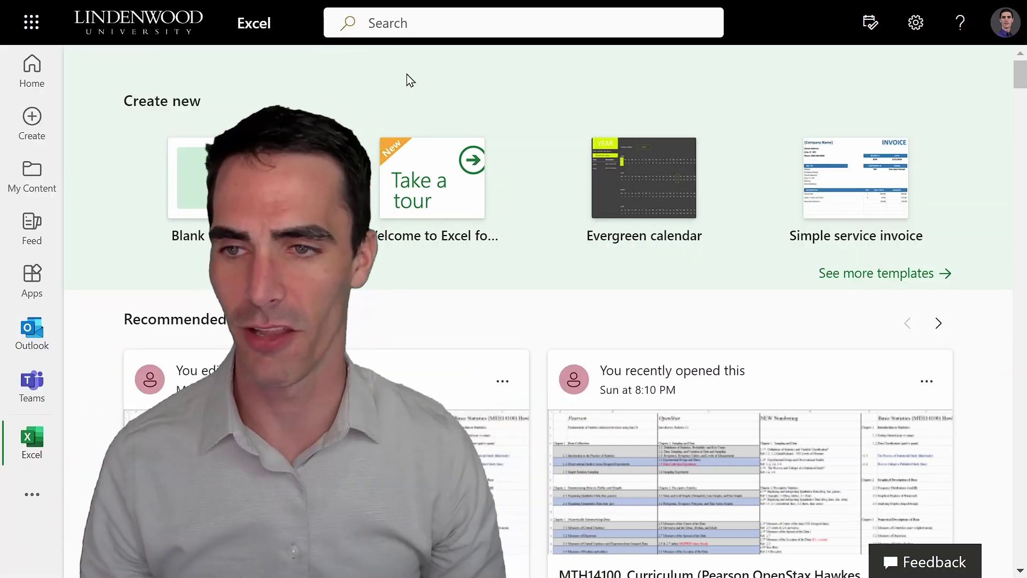